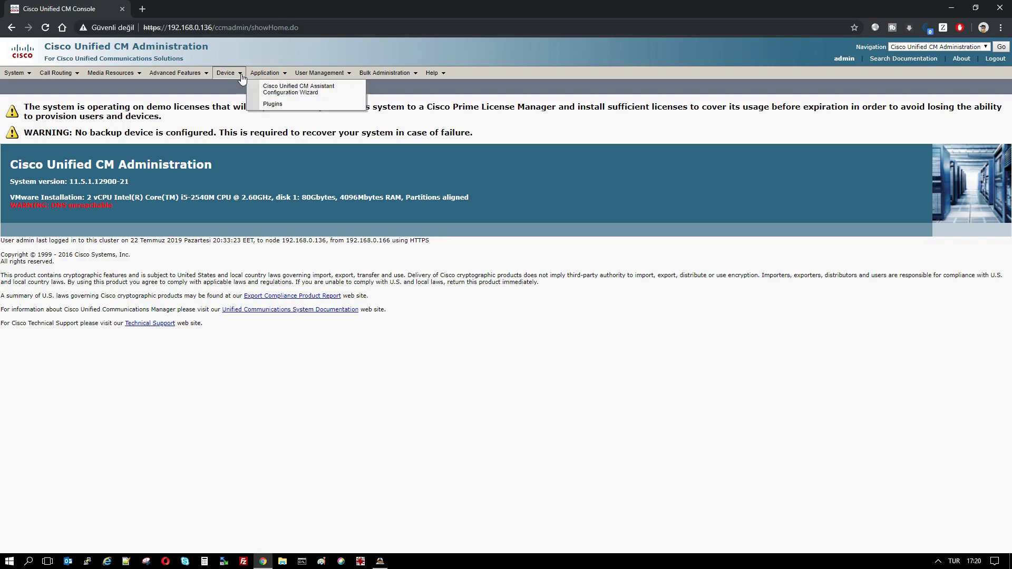
Step: Open phone SEPE0D173E43024 from the phone list and set its Web Access to Enabled
{"action": "left_click", "coordinate": [239, 125]}
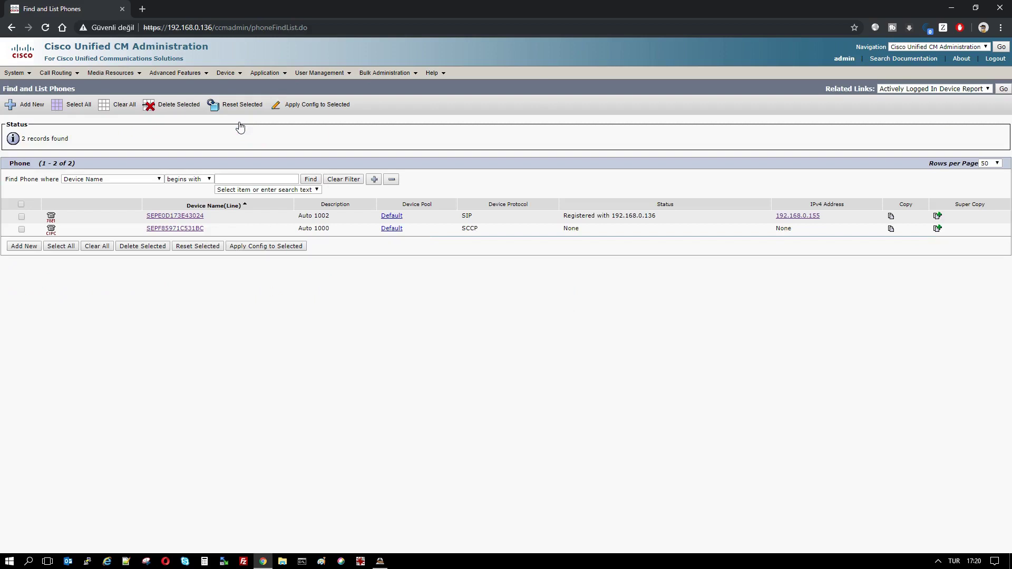
{"action": "left_click", "coordinate": [190, 215]}
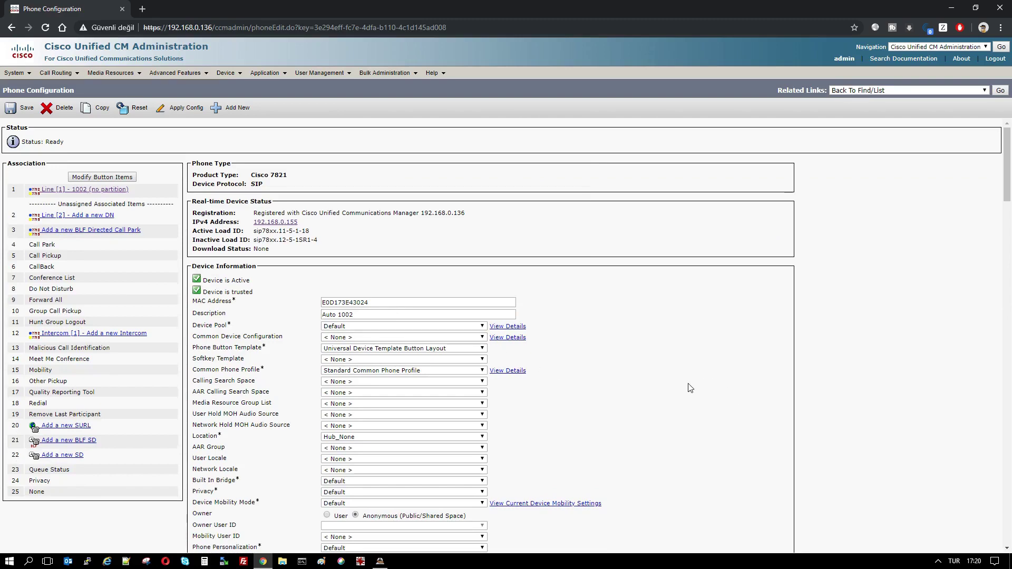
{"action": "scroll", "coordinate": [672, 395], "scroll_direction": "down", "scroll_amount": 5}
{"action": "scroll", "coordinate": [672, 394], "scroll_direction": "down", "scroll_amount": 5}
{"action": "scroll", "coordinate": [672, 394], "scroll_direction": "down", "scroll_amount": 4}
{"action": "scroll", "coordinate": [672, 394], "scroll_direction": "down", "scroll_amount": 4}
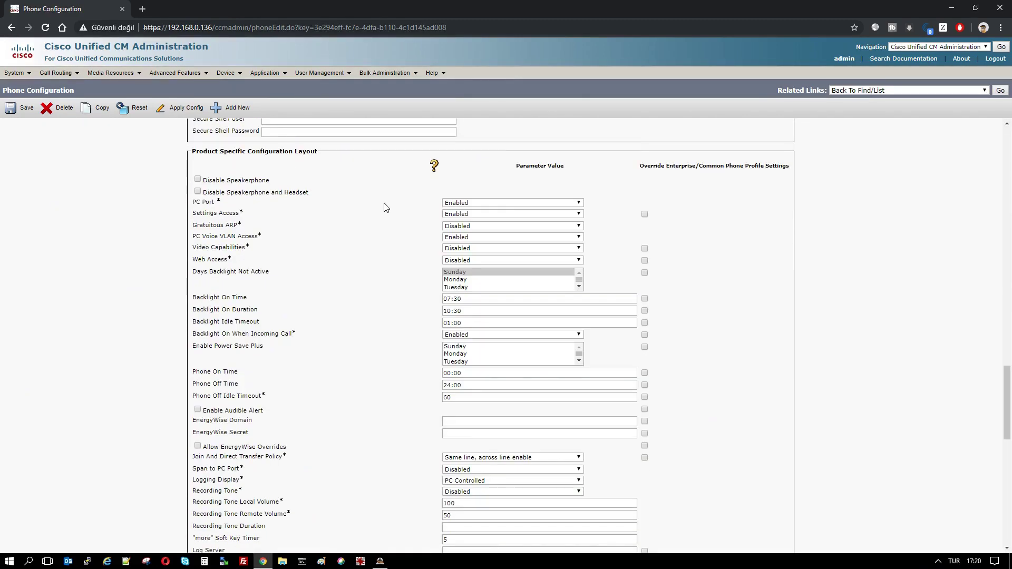
{"action": "left_click", "coordinate": [445, 262]}
{"action": "left_click", "coordinate": [456, 270]}
{"action": "scroll", "coordinate": [365, 263], "scroll_direction": "up", "scroll_amount": 4}
{"action": "scroll", "coordinate": [364, 265], "scroll_direction": "up", "scroll_amount": 5}
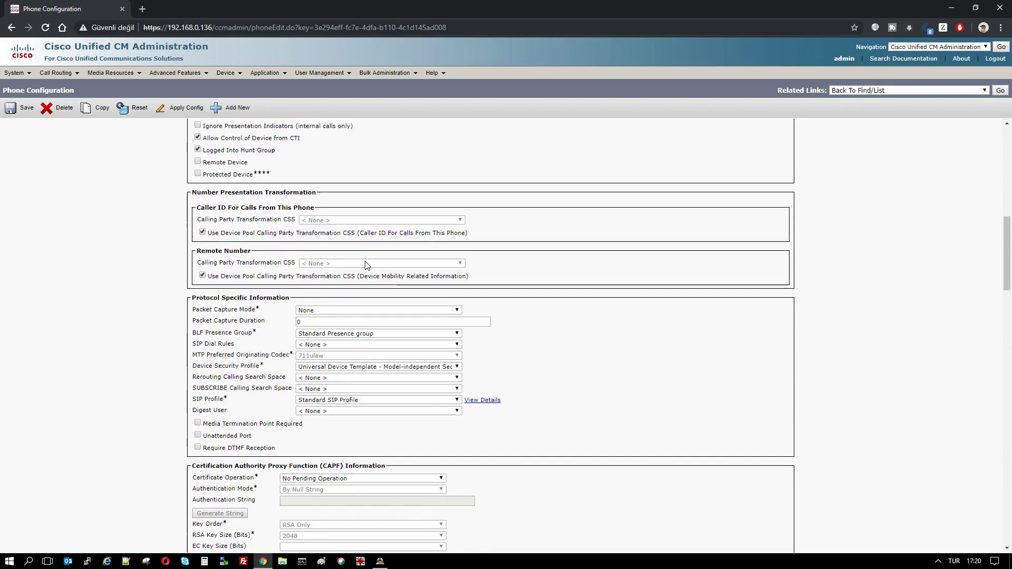
{"action": "scroll", "coordinate": [364, 265], "scroll_direction": "up", "scroll_amount": 3}
{"action": "scroll", "coordinate": [365, 261], "scroll_direction": "up", "scroll_amount": 3}
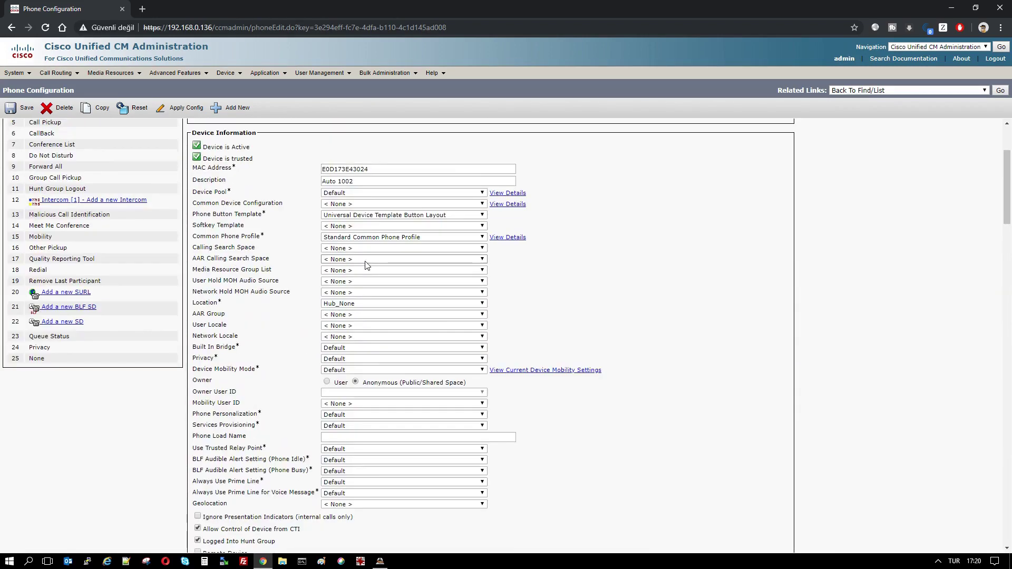
Step: Make user 1002 the phone's owner, save, and apply the configuration to the phone
{"action": "left_click", "coordinate": [326, 382]}
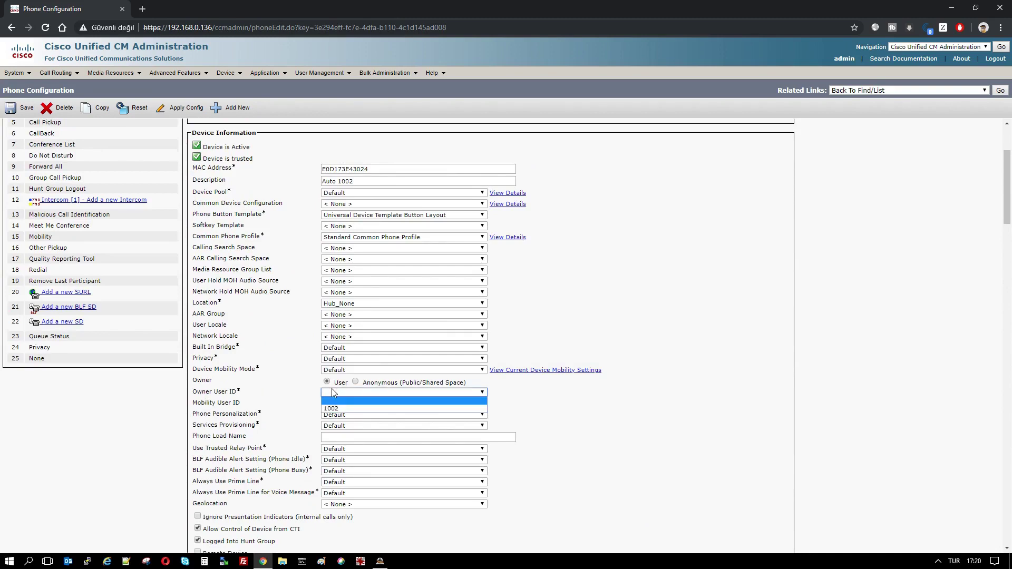
{"action": "left_click", "coordinate": [337, 410]}
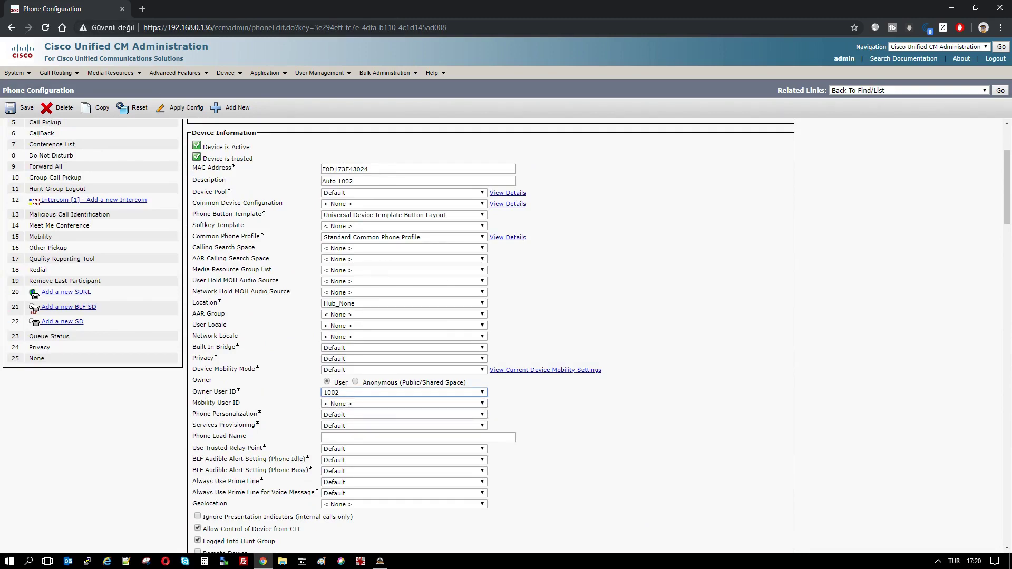
{"action": "left_click", "coordinate": [24, 111]}
{"action": "left_click", "coordinate": [595, 98]}
{"action": "mouse_move", "coordinate": [320, 73]}
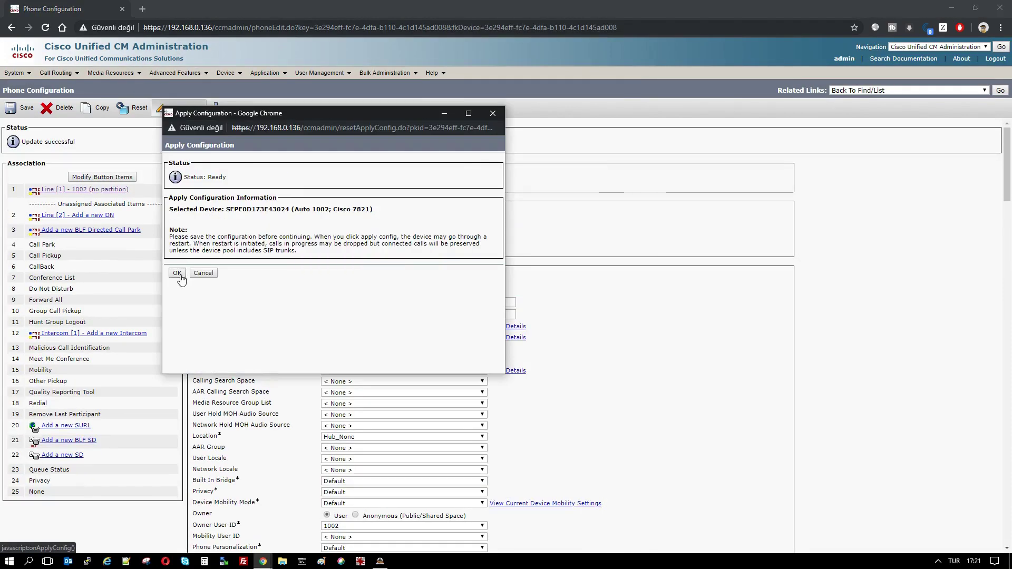
{"action": "left_click", "coordinate": [176, 273]}
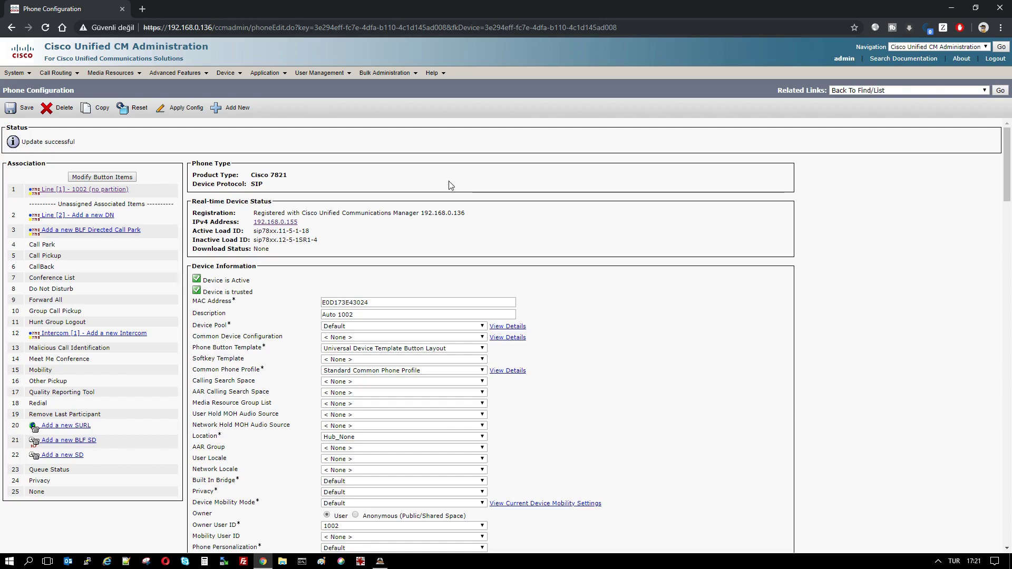
Step: Add SEPE0D173E43024 to end user 1002's controlled devices and save user 1002
{"action": "mouse_move", "coordinate": [320, 72]}
{"action": "left_click", "coordinate": [312, 98]}
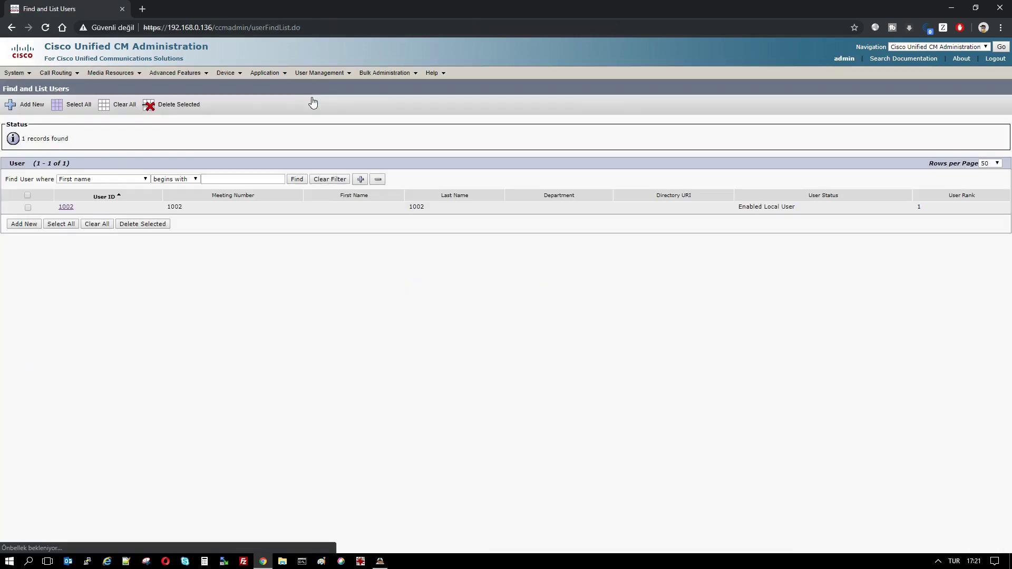
{"action": "left_click", "coordinate": [64, 207]}
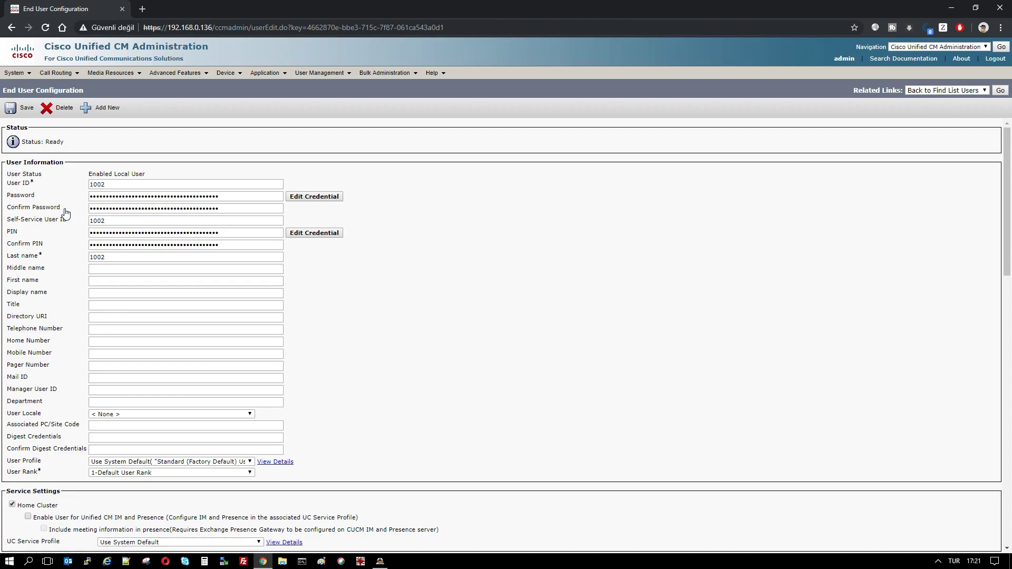
{"action": "scroll", "coordinate": [447, 381], "scroll_direction": "down", "scroll_amount": 4}
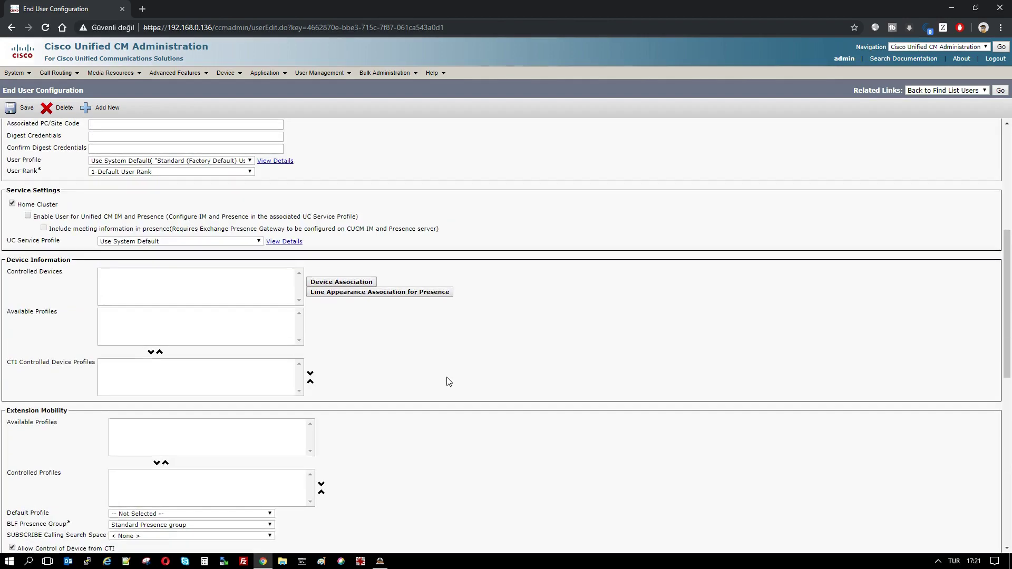
{"action": "left_click", "coordinate": [358, 282]}
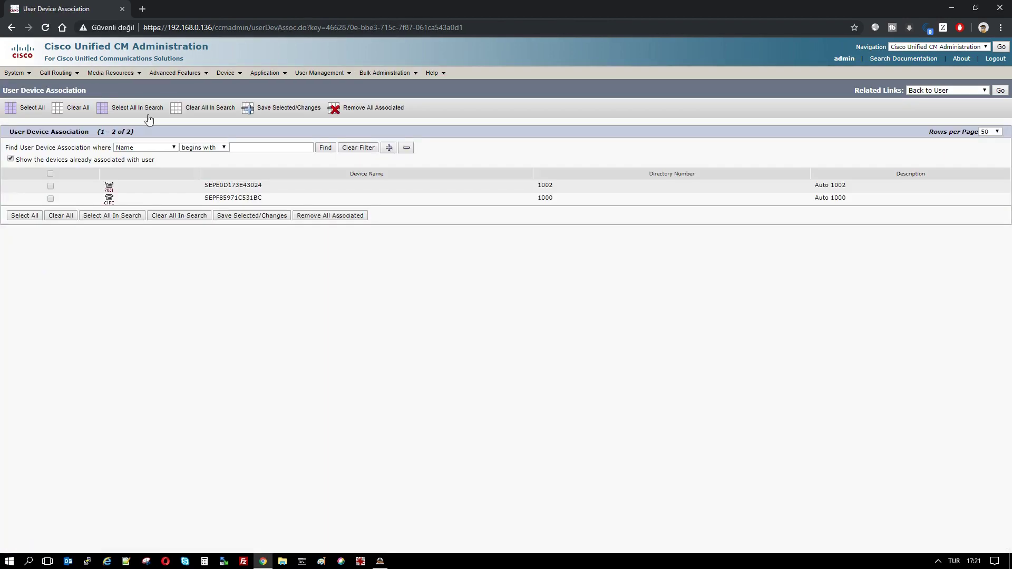
{"action": "left_click", "coordinate": [51, 188]}
{"action": "left_click", "coordinate": [237, 219]}
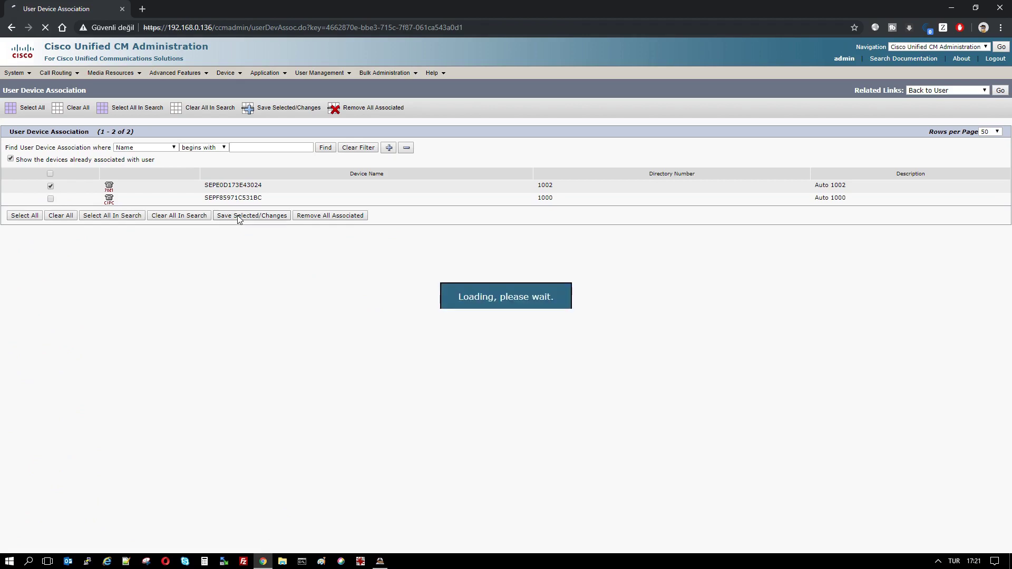
{"action": "left_click", "coordinate": [999, 92]}
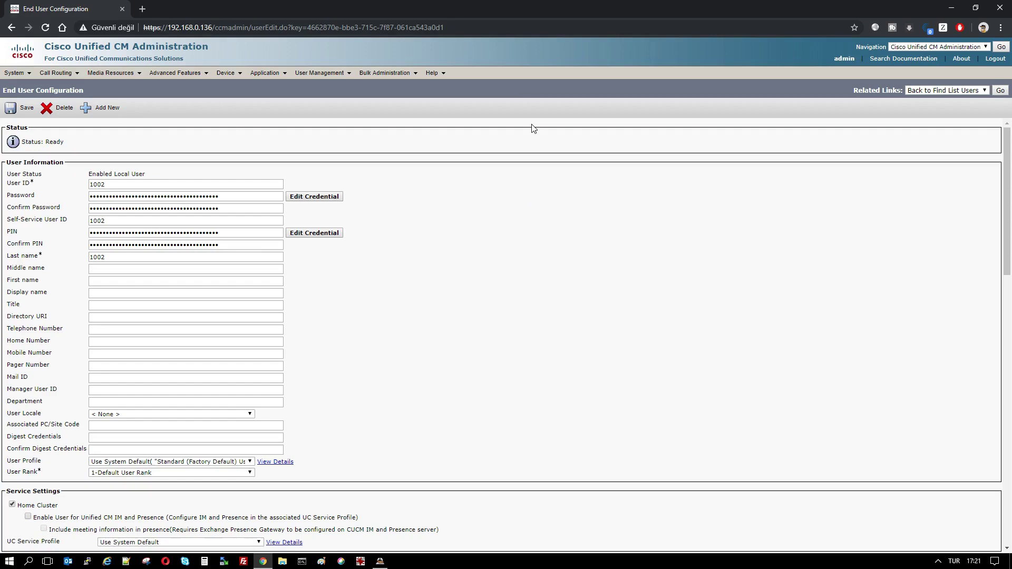
{"action": "scroll", "coordinate": [39, 387], "scroll_direction": "down", "scroll_amount": 10}
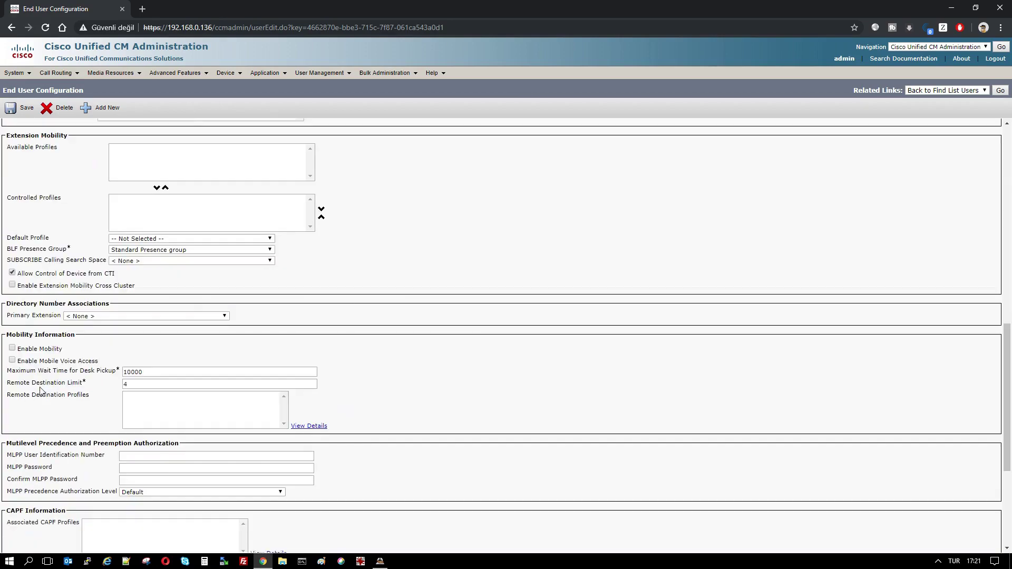
{"action": "scroll", "coordinate": [39, 387], "scroll_direction": "up", "scroll_amount": 5}
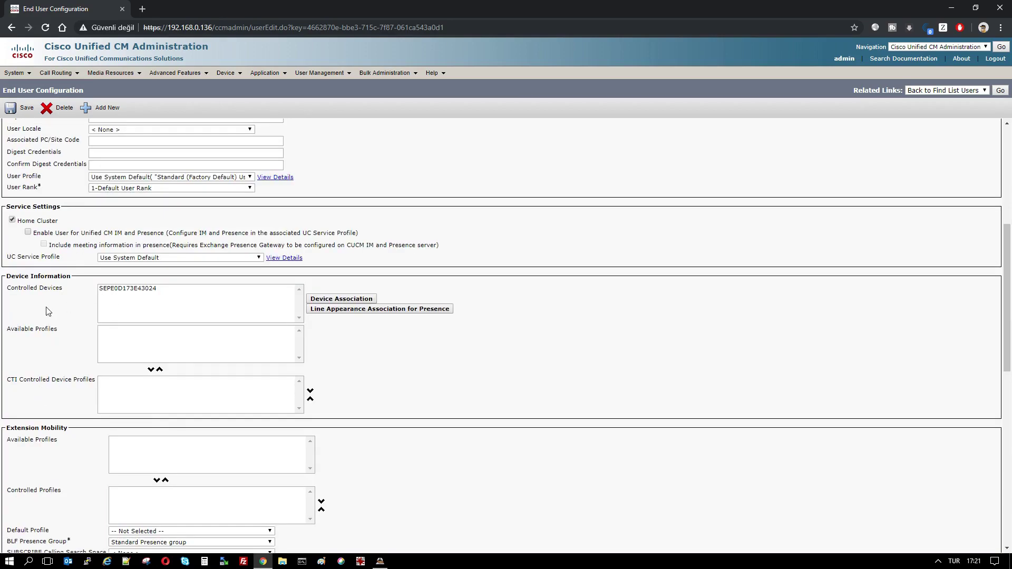
{"action": "left_click", "coordinate": [26, 108]}
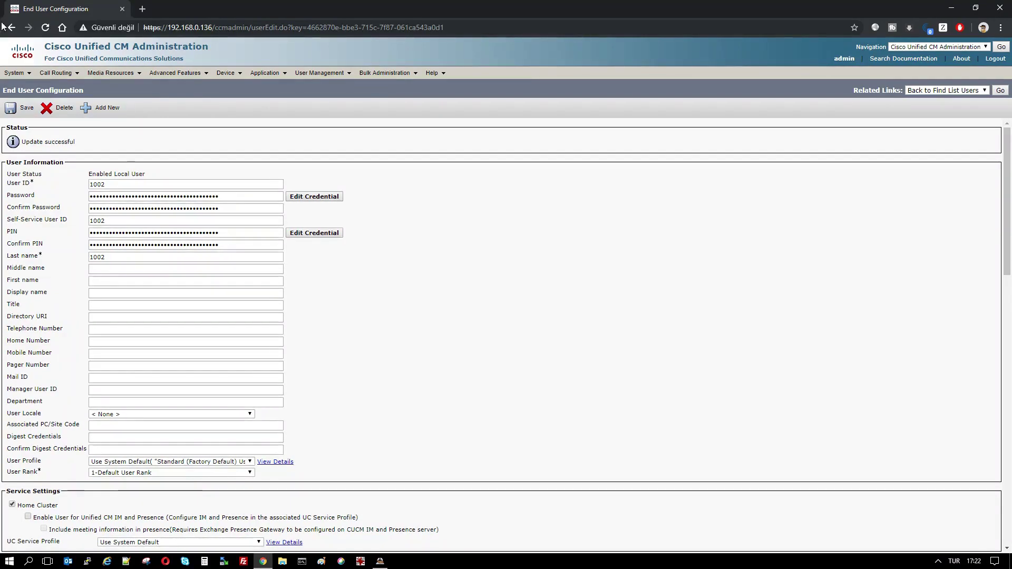
Step: Select the URL Authentication address on the Enterprise Parameters page
{"action": "left_click", "coordinate": [18, 73]}
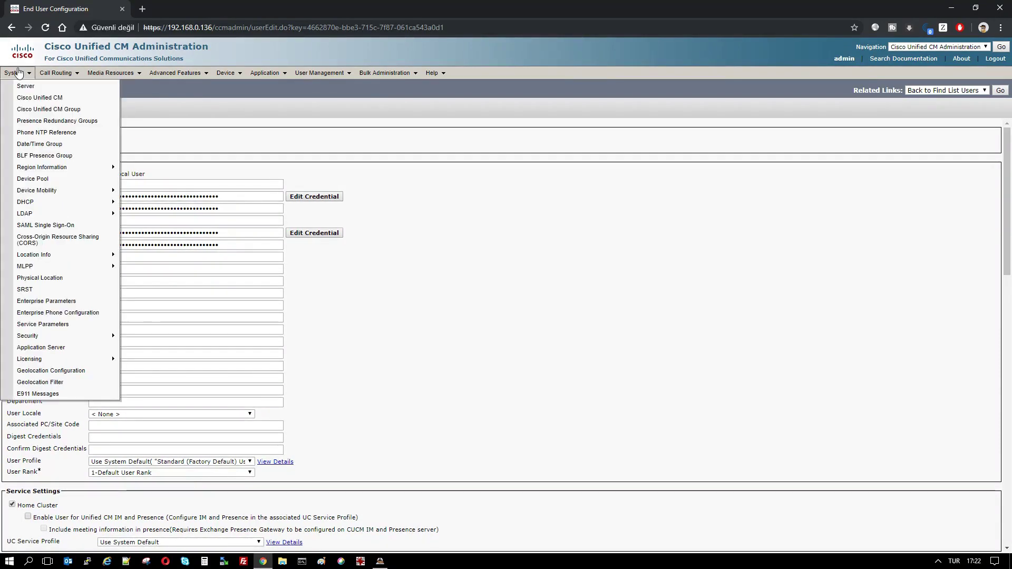
{"action": "left_click", "coordinate": [46, 302]}
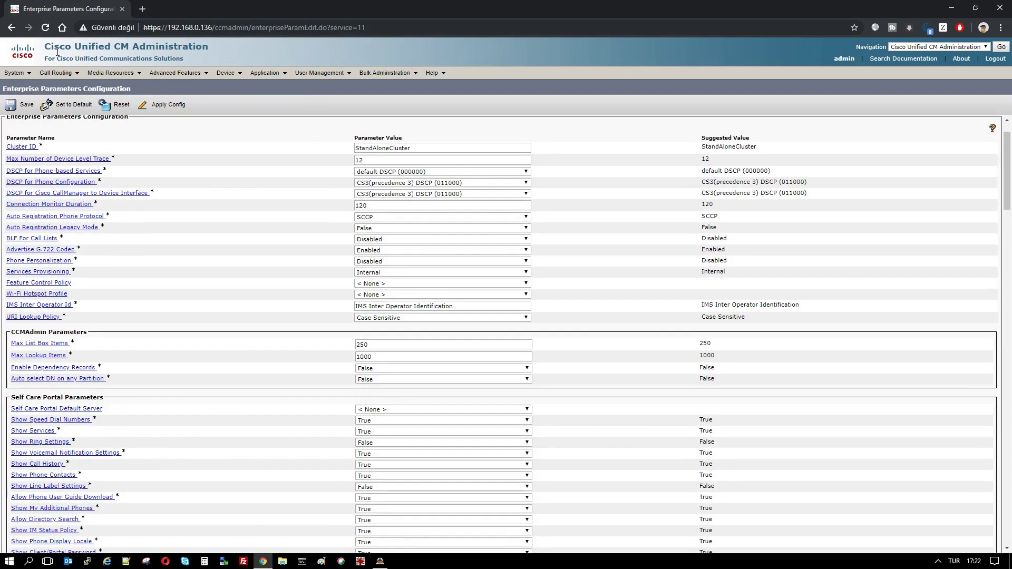
{"action": "scroll", "coordinate": [228, 284], "scroll_direction": "down", "scroll_amount": 5}
{"action": "scroll", "coordinate": [229, 284], "scroll_direction": "down", "scroll_amount": 2}
{"action": "scroll", "coordinate": [229, 284], "scroll_direction": "down", "scroll_amount": 1}
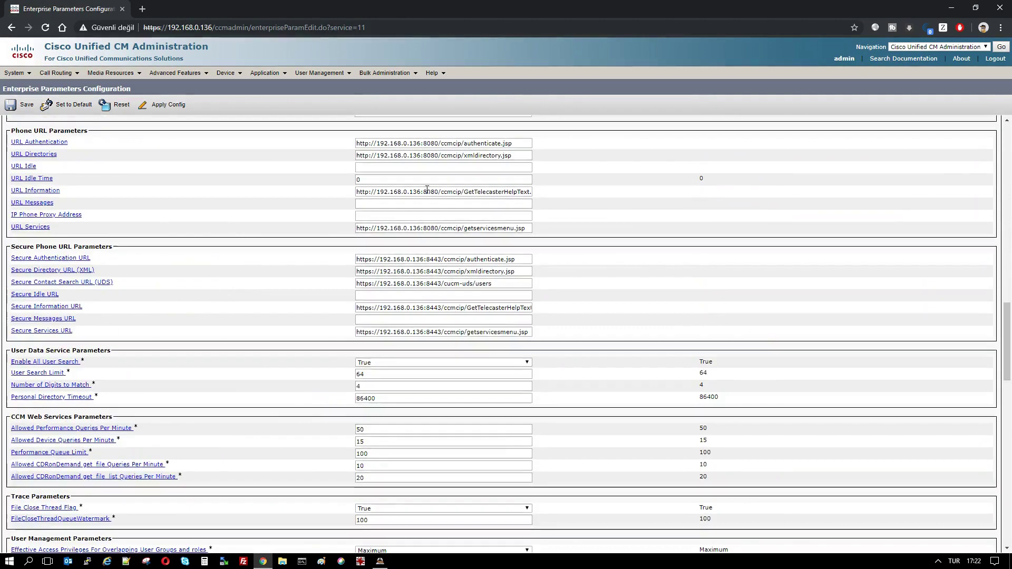
{"action": "left_click_drag", "start_coordinate": [513, 143], "coordinate": [348, 150]}
{"action": "key", "text": "ctrl+c"}
{"action": "left_click_drag", "start_coordinate": [516, 259], "coordinate": [333, 264]}
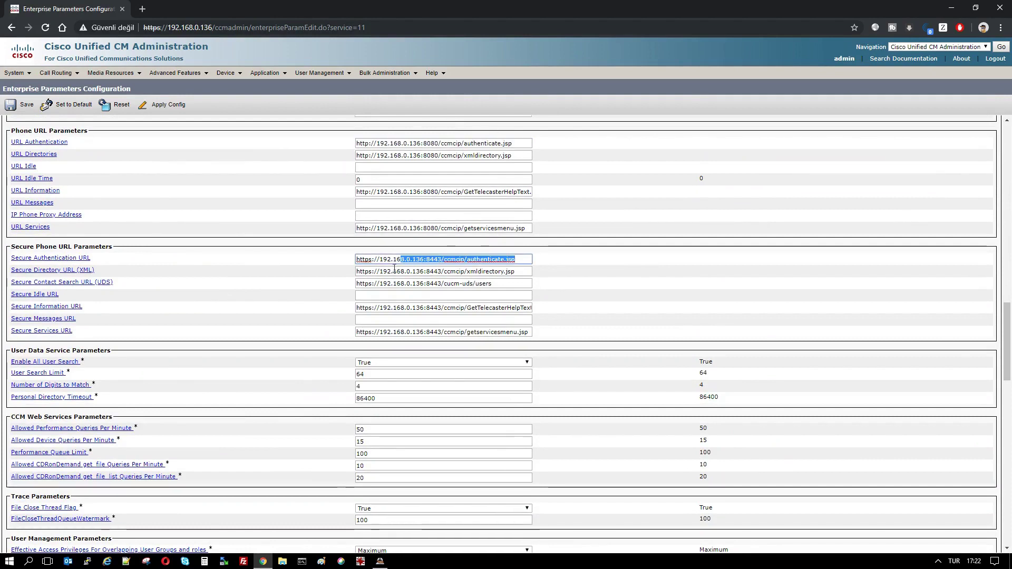
{"action": "left_click", "coordinate": [333, 244]}
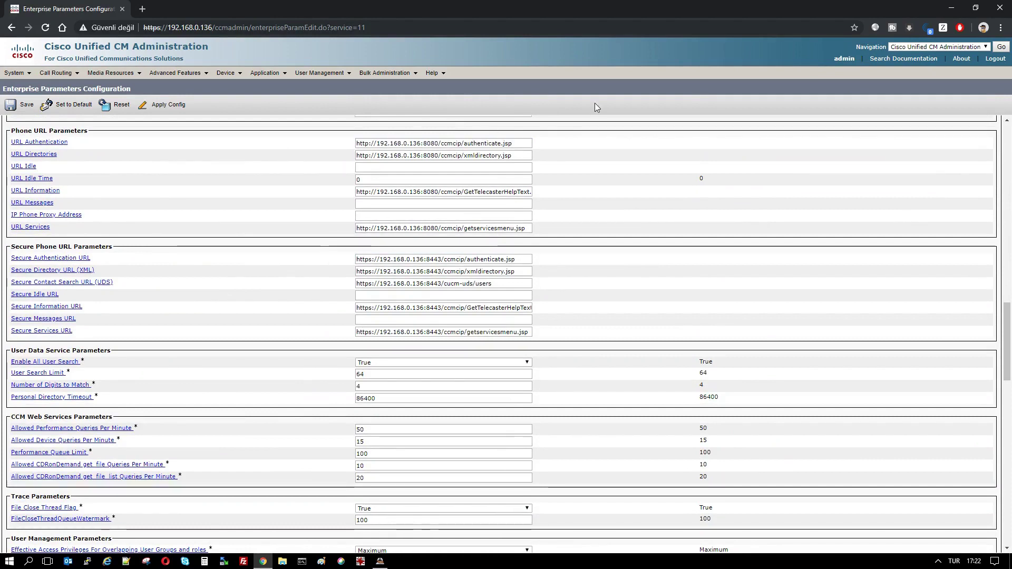
{"action": "left_click_drag", "start_coordinate": [512, 145], "coordinate": [351, 147]}
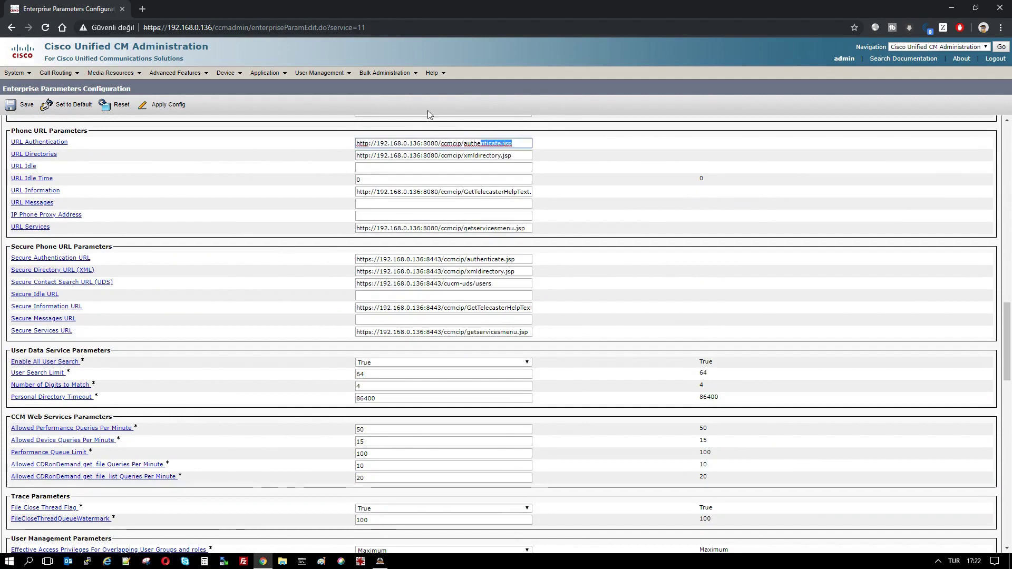
{"action": "scroll", "coordinate": [293, 133], "scroll_direction": "up", "scroll_amount": 2}
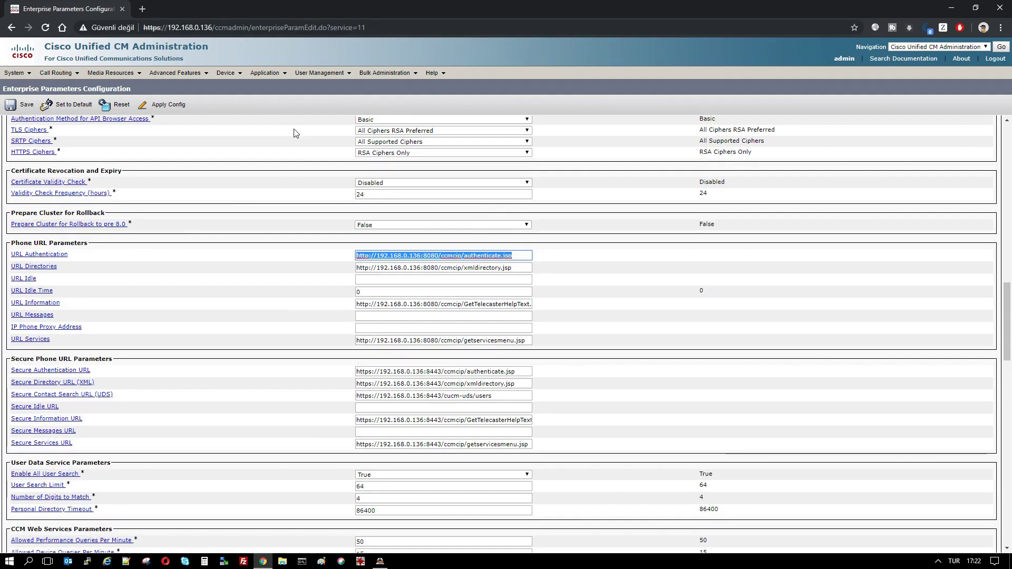
Step: Paste the copied authentication URL into a new browser tab
{"action": "key", "text": "ctrl+t"}
{"action": "key", "text": "ctrl+v"}
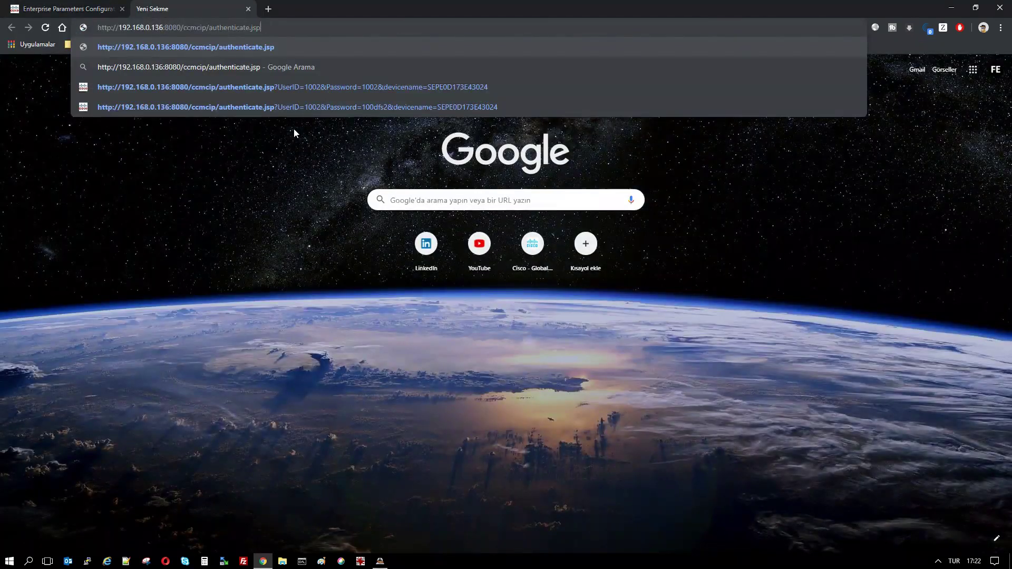
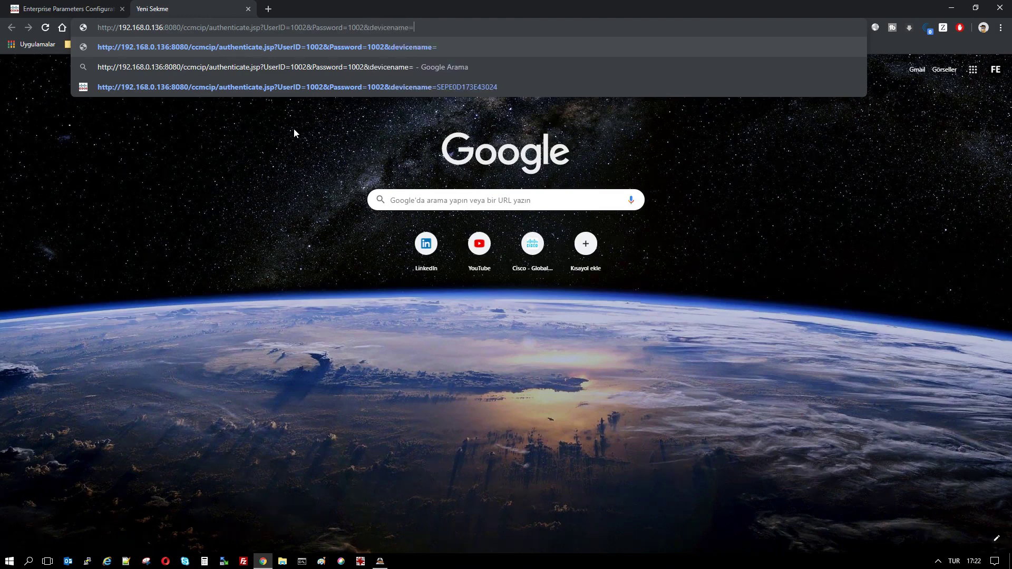
Step: Copy device name SEPE0D173E43024 from the phone list for the authenticate test
{"action": "left_click", "coordinate": [55, 9]}
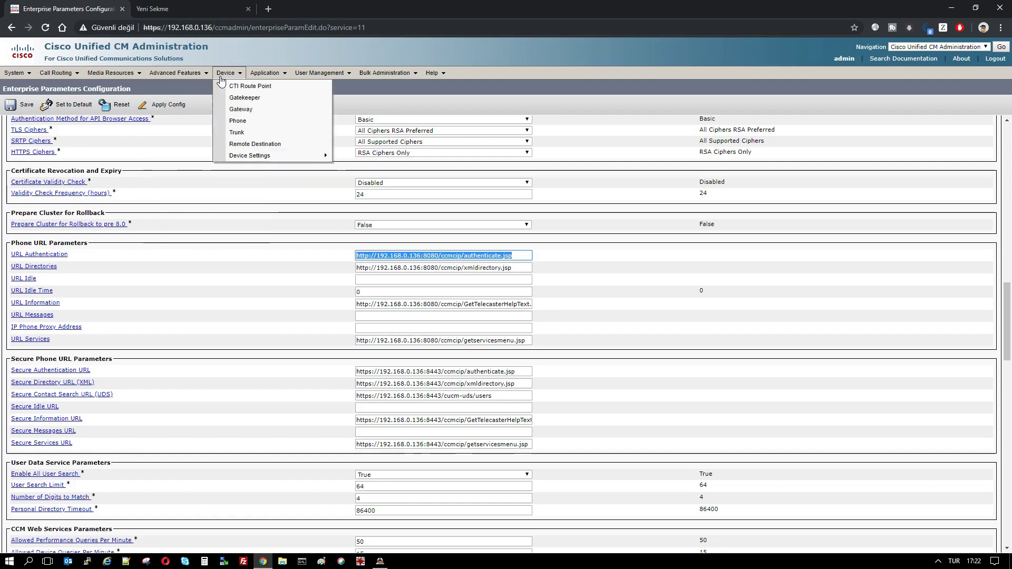
{"action": "left_click", "coordinate": [237, 120]}
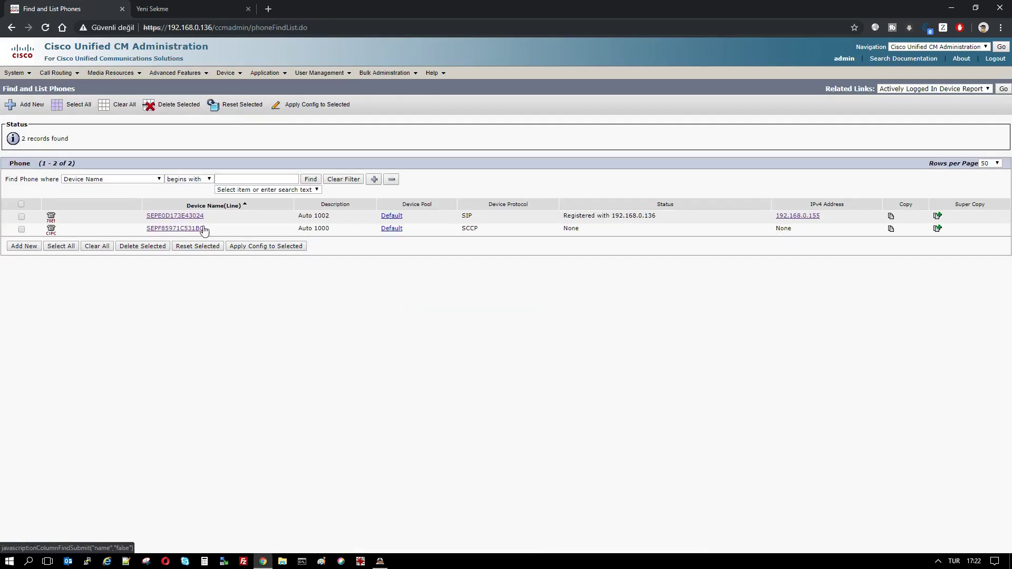
{"action": "left_click_drag", "start_coordinate": [207, 216], "coordinate": [145, 222]}
{"action": "key", "text": "ctrl+c"}
{"action": "left_click", "coordinate": [203, 8]}
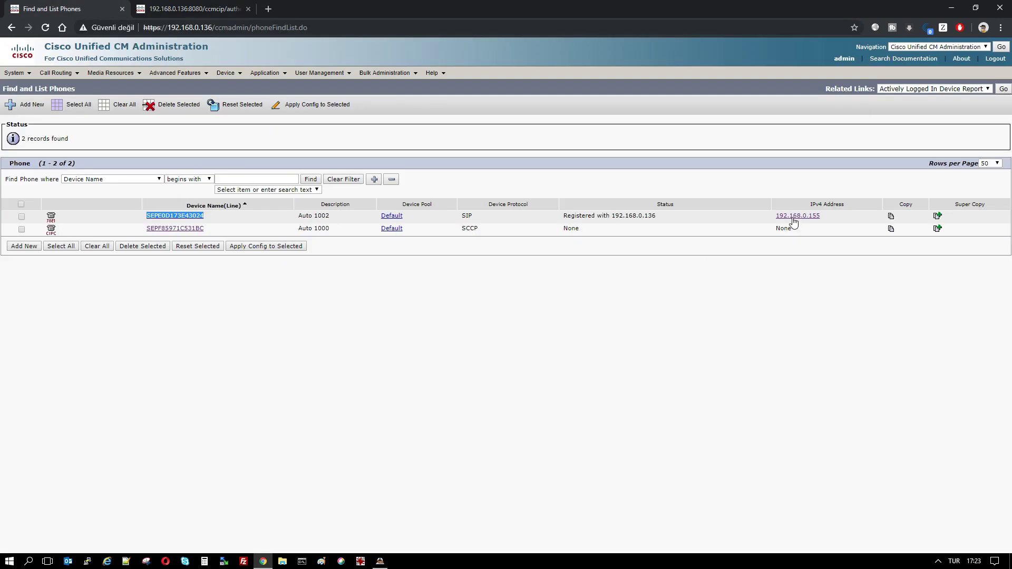
Step: Load 192.168.0.155/CGI/Screenshot in a new tab using the copied IP address
{"action": "left_click_drag", "start_coordinate": [822, 220], "coordinate": [772, 221]}
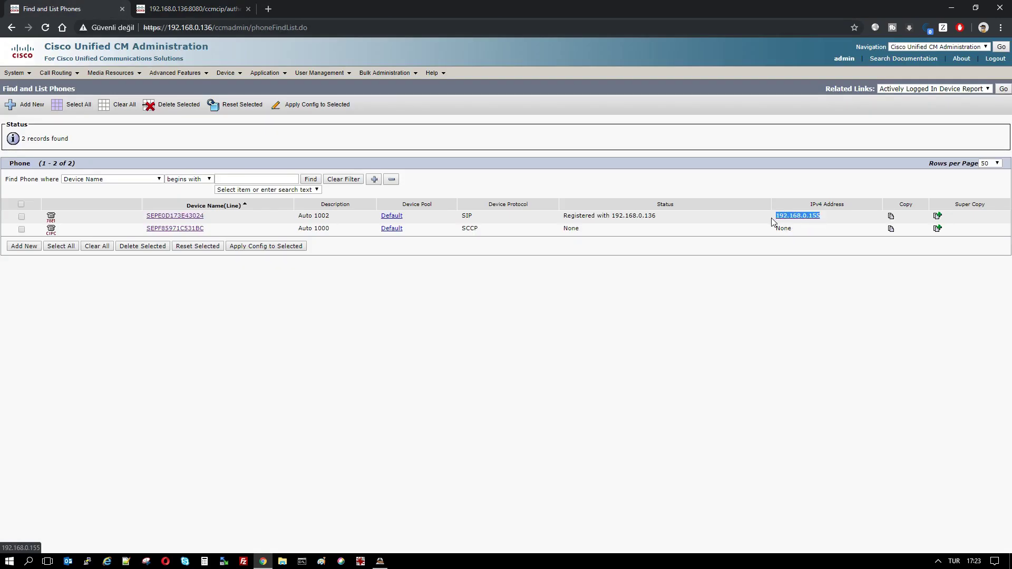
{"action": "key", "text": "ctrl+t"}
{"action": "key", "text": "ctrl+v"}
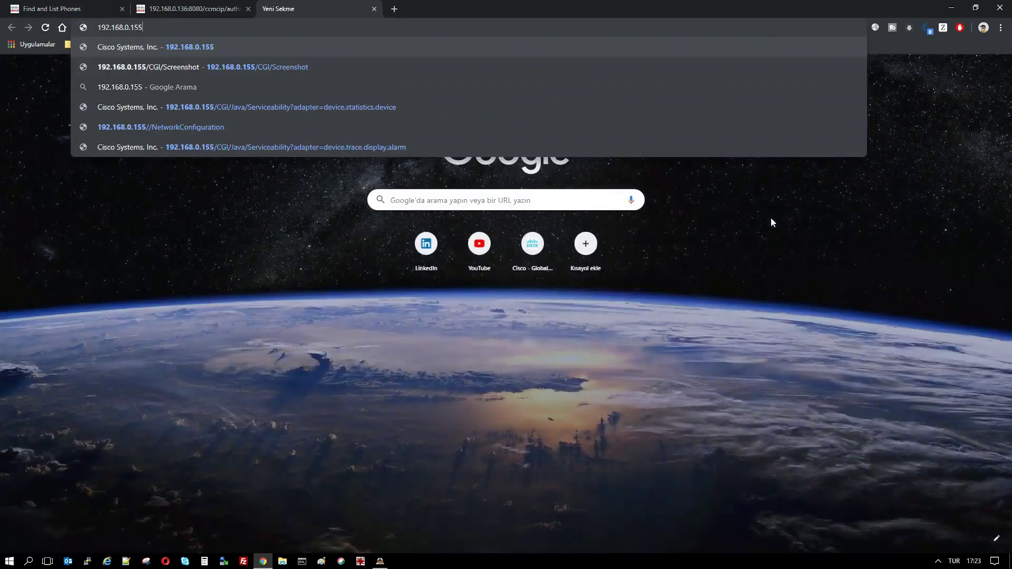
{"action": "type", "text": "/CGI/S"}
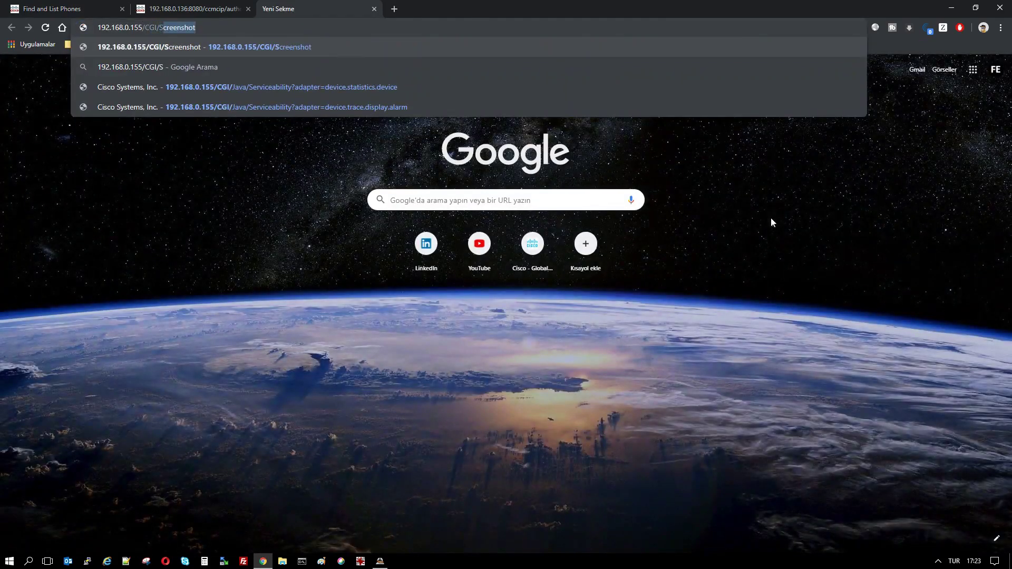
{"action": "type", "text": "creenshot"}
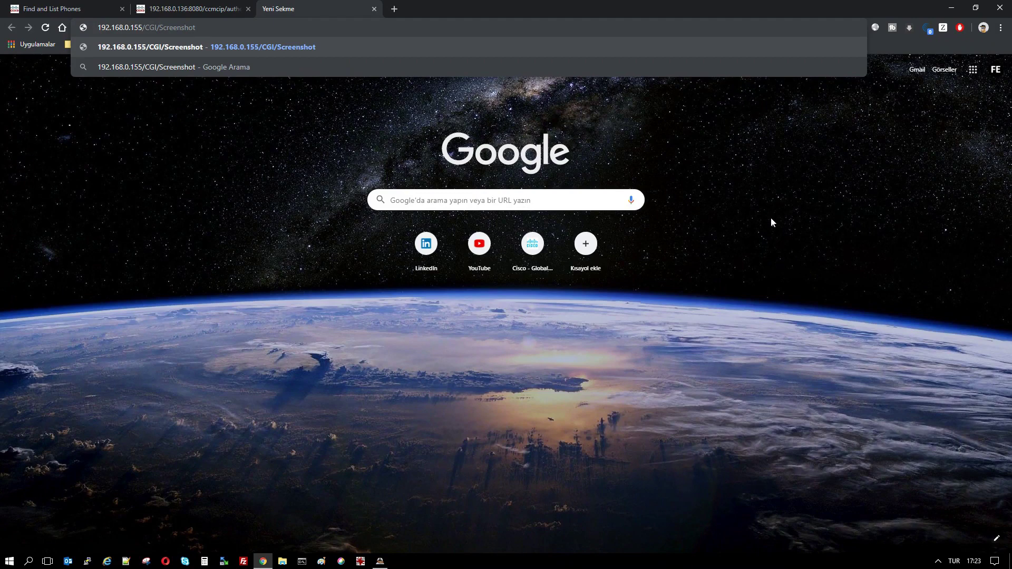
{"action": "key", "text": "Return"}
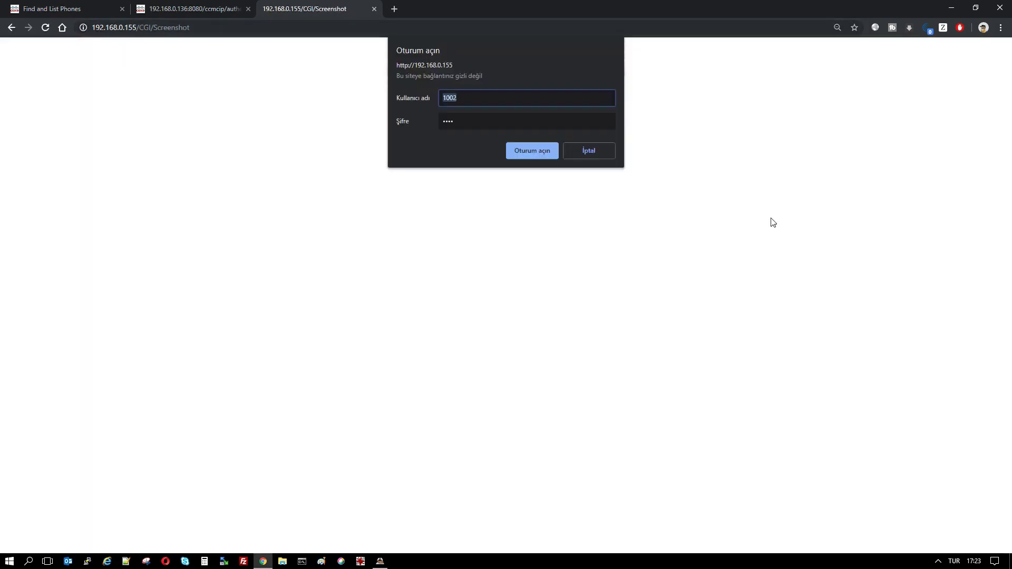
Step: Clear the prefilled username and password and re-enter 1002 at the phone's sign-in prompt
{"action": "left_click_drag", "start_coordinate": [524, 98], "coordinate": [409, 93]}
{"action": "key", "text": "BackSpace"}
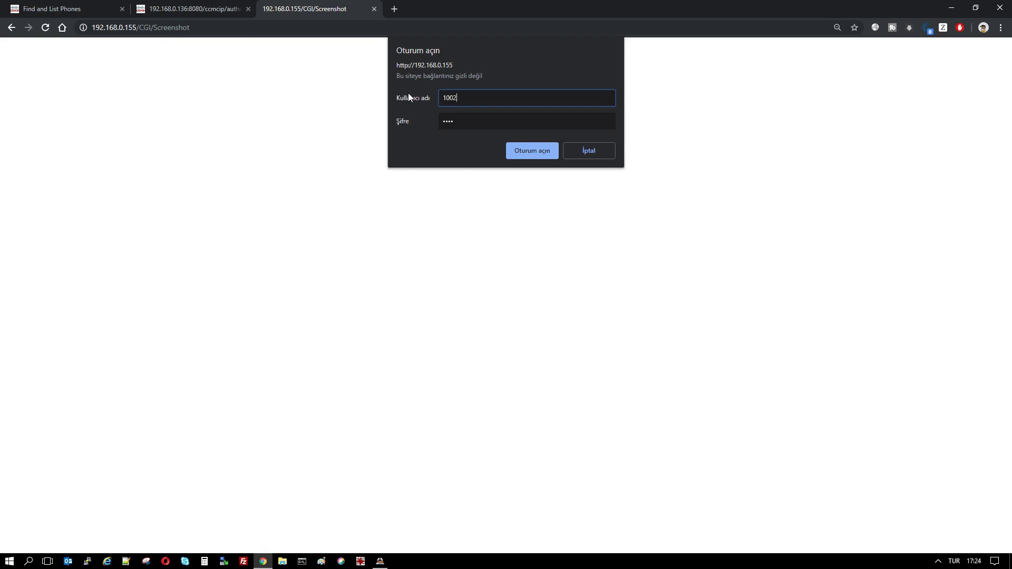
{"action": "key", "text": "Tab"}
{"action": "key", "text": "BackSpace"}
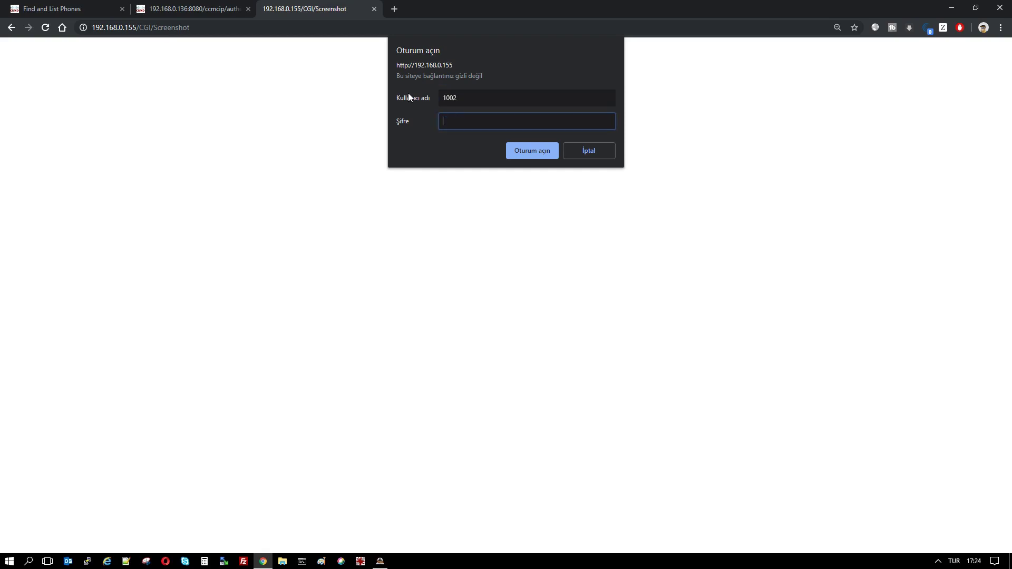
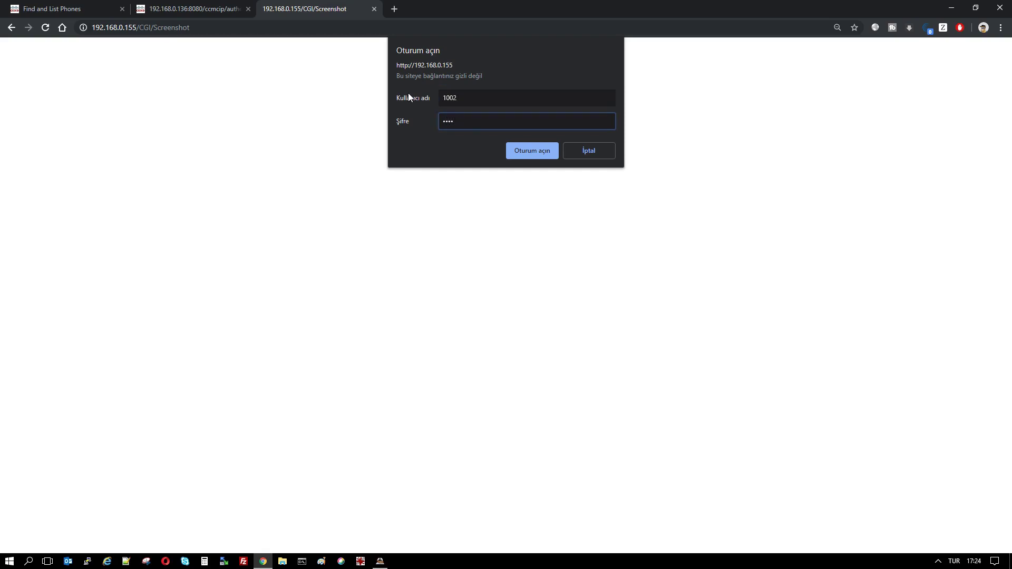